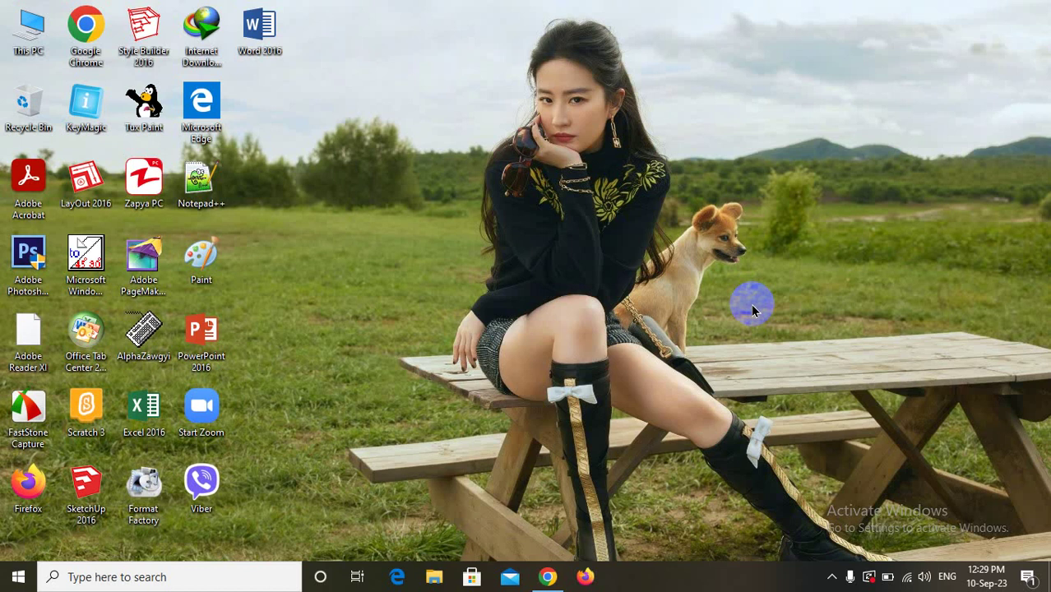
Launch Word 2016 and start a new blank document.
double_click(263, 35)
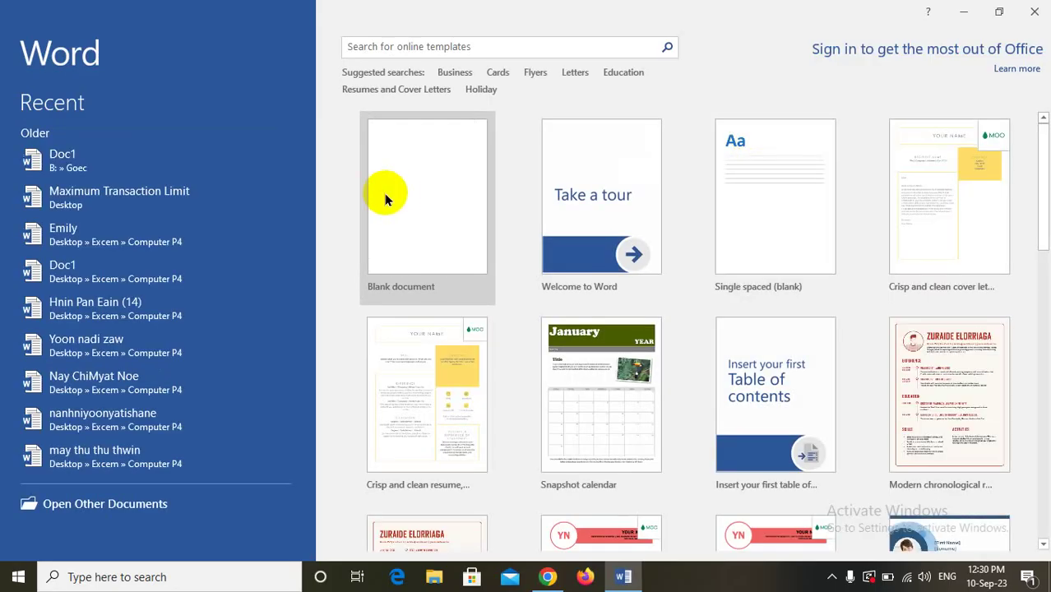
click(385, 197)
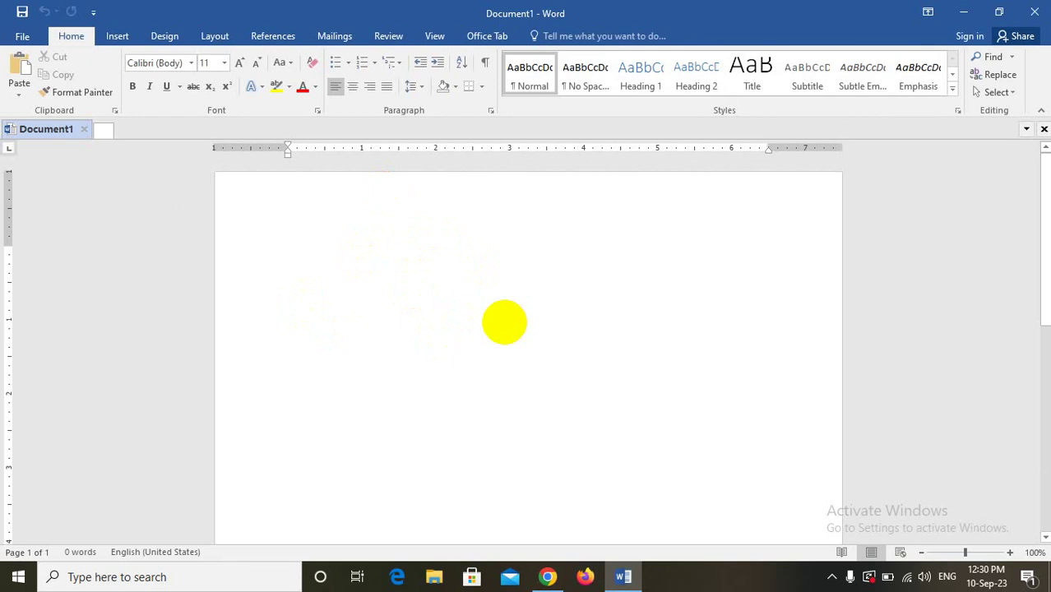
Set the typing format to Pyidaungsu, bold, 14 pt.
click(190, 64)
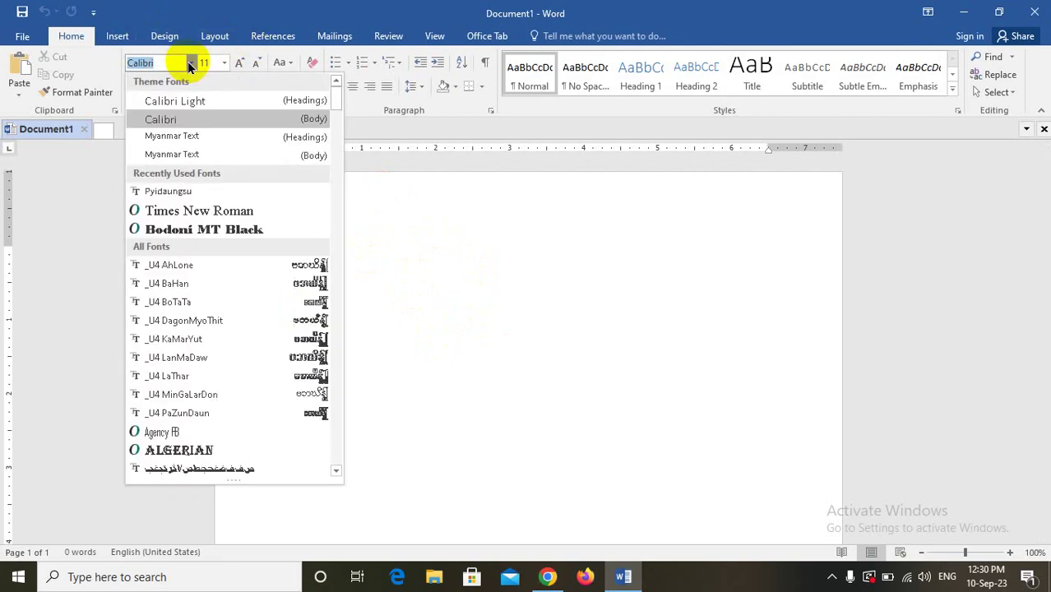
click(204, 195)
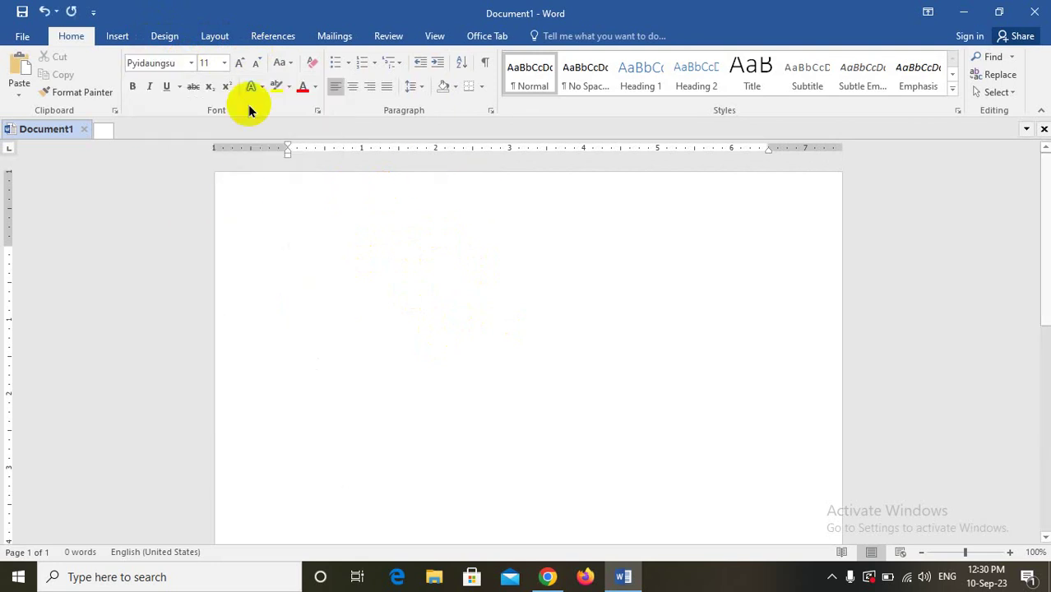
click(131, 87)
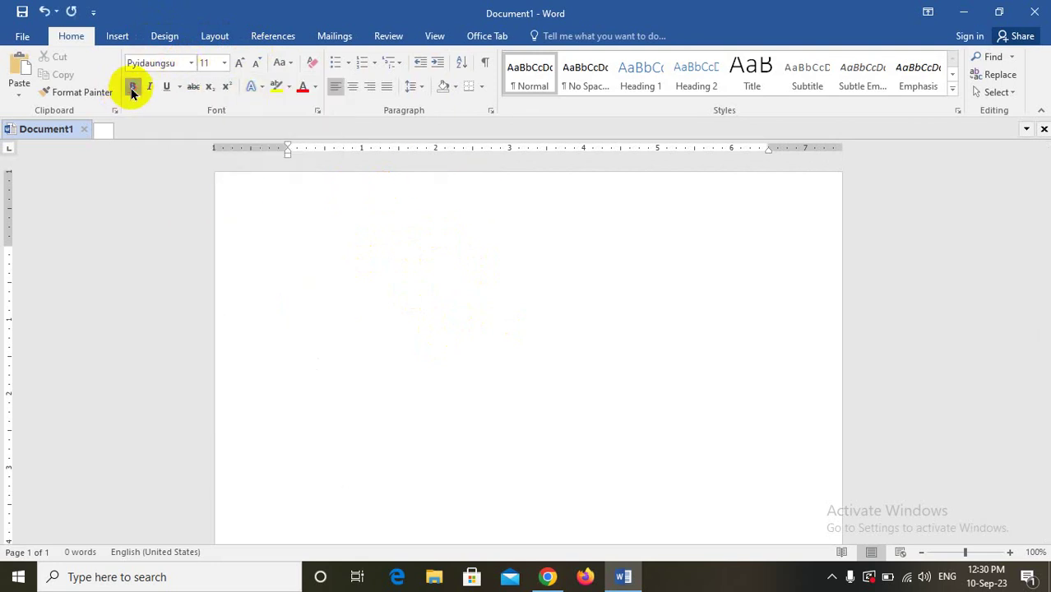
click(239, 64)
click(240, 64)
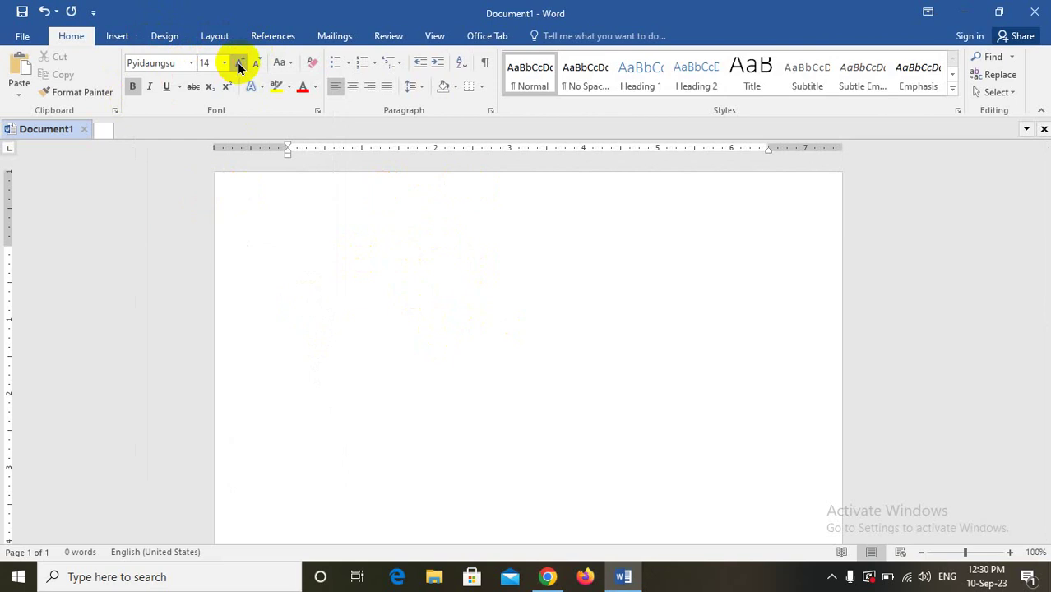
Type 'Computer' followed by the Myanmar word အဝေကြာင်း, correcting the typo.
text(c)
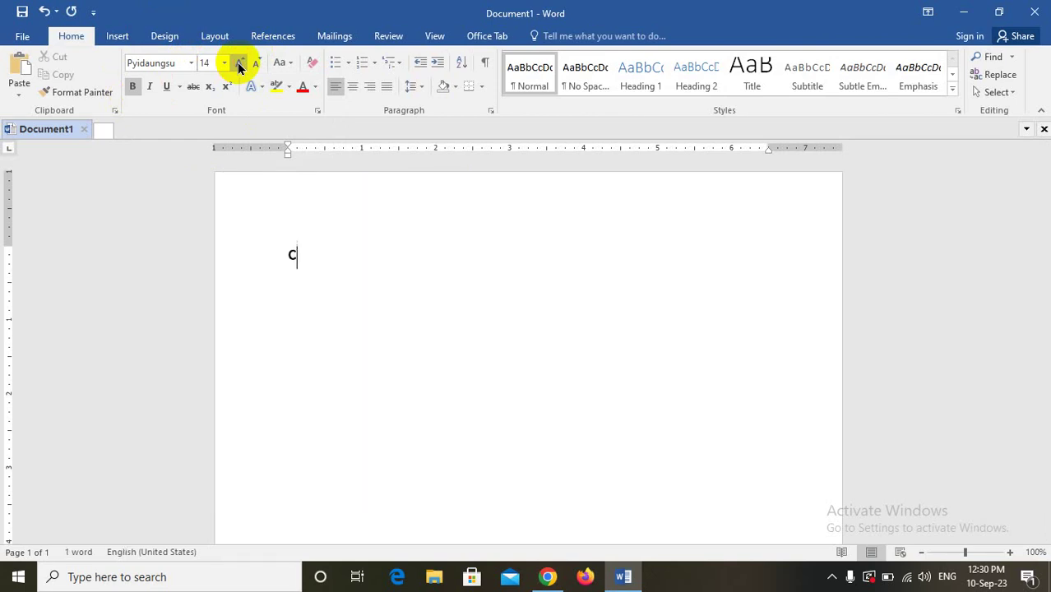
text(om)
text(puter)
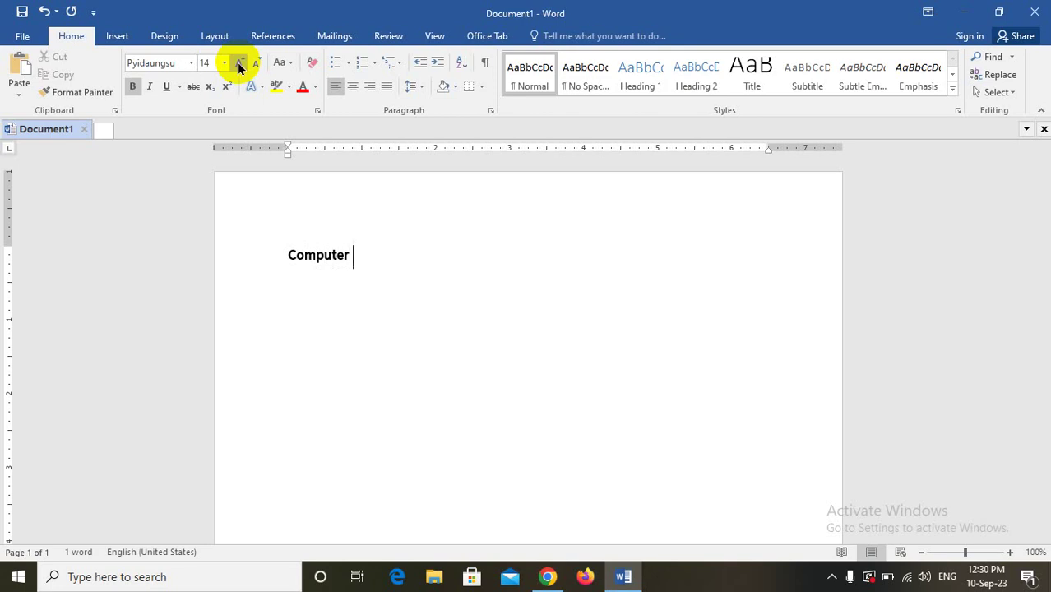
text( t)
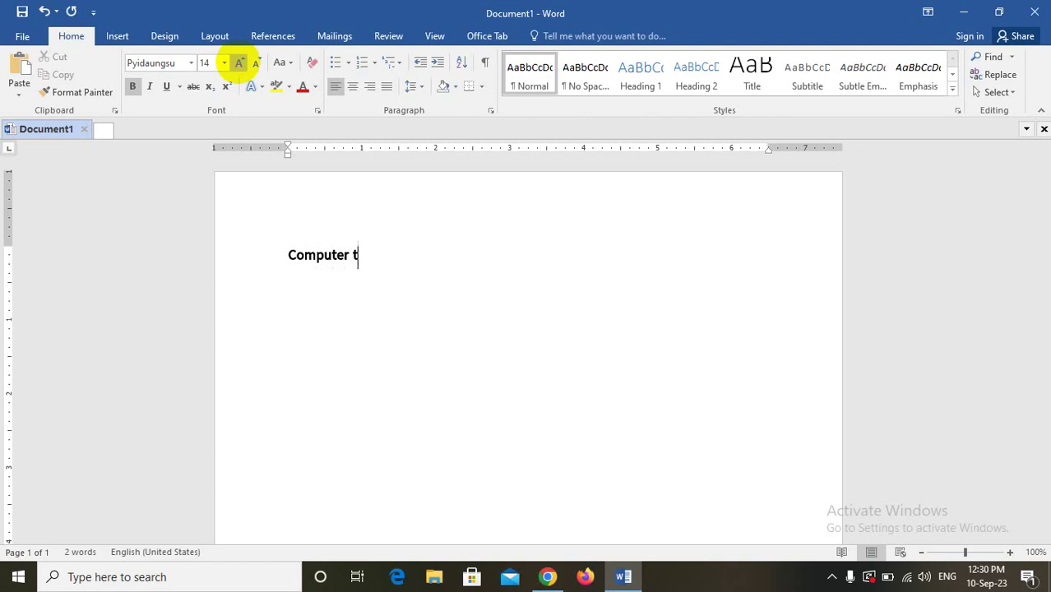
text(a)
key(BackSpace)
key(BackSpace)
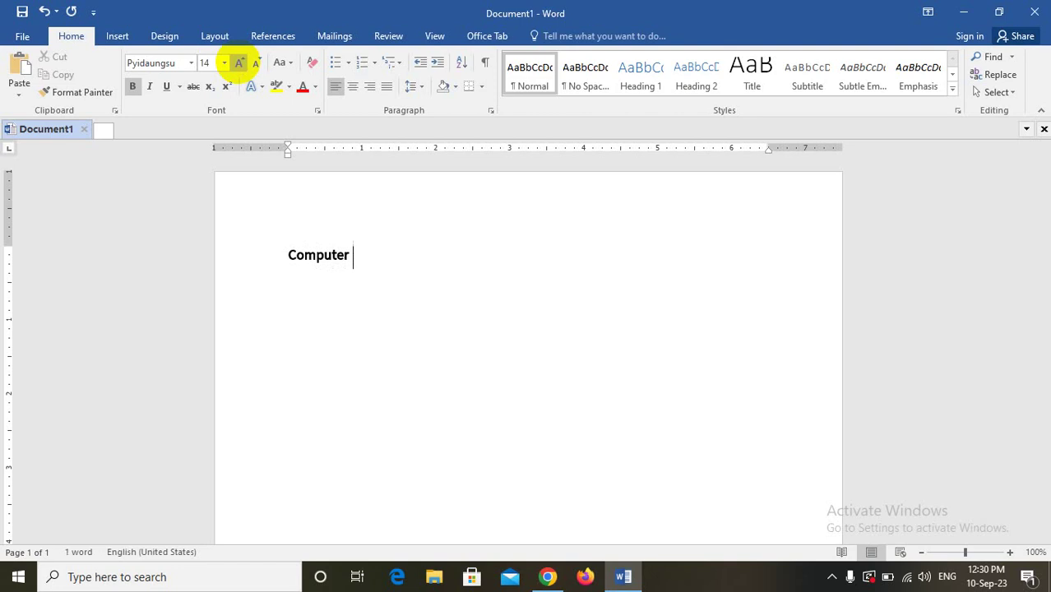
text(အဝေ)
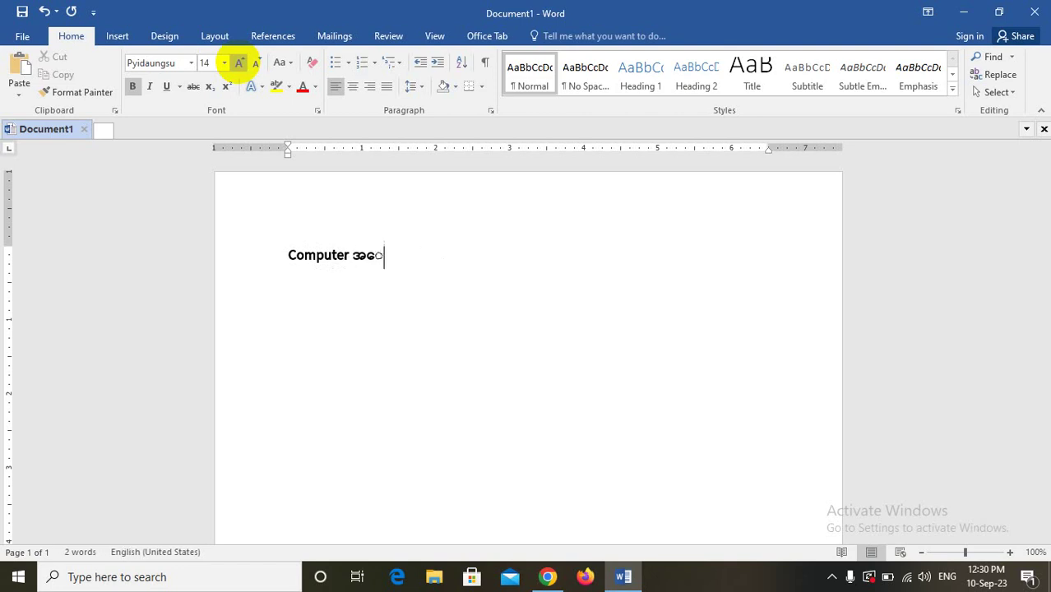
text(ကြာ)
text(င်း)
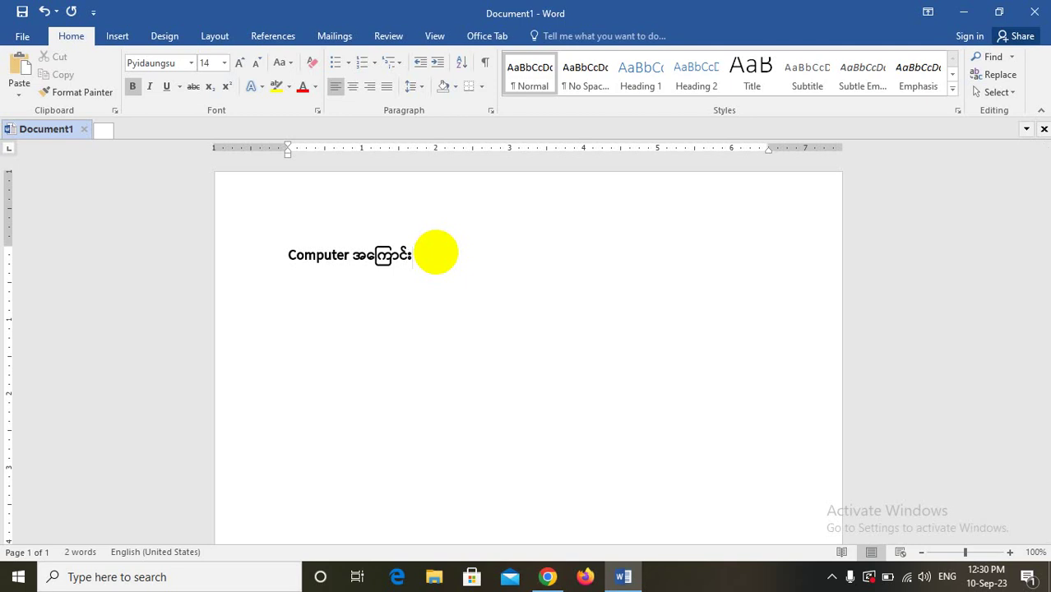
Start a second line with the Myanmar phrase 'ကွန်ပျူတာ မှာ'.
key(Return)
text(ဃ)
text(ဃ)
key(BackSpace)
key(BackSpace)
text(က)
text(ွန်ပျ)
text(ူတ)
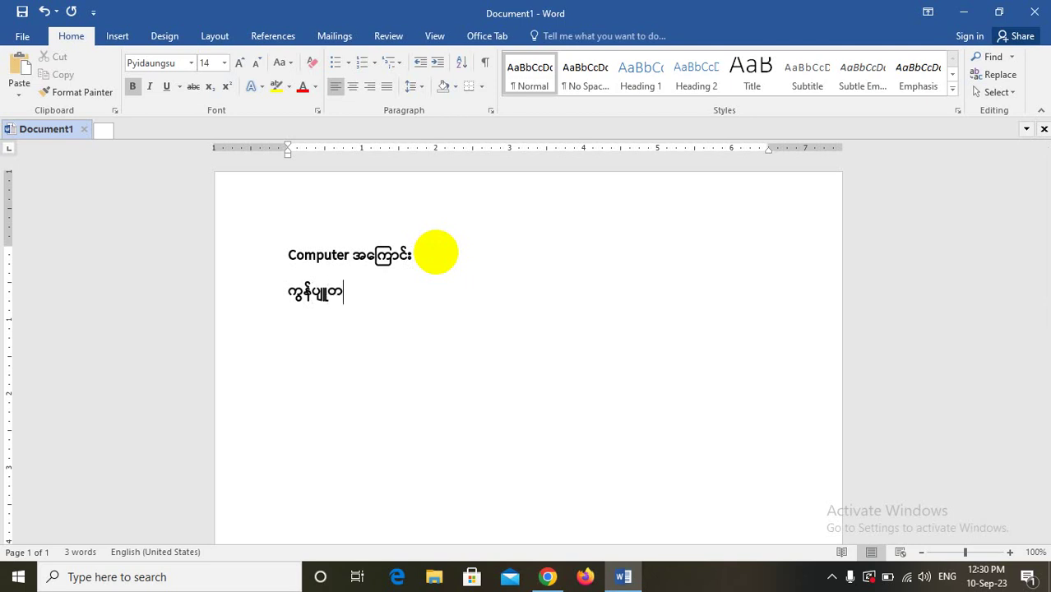
text(ာ)
text( မှ)
text(ာ)
Add 'Mouse / Keyboard / System Unit /' in English after the Myanmar phrase.
key(ctrl+shift)
text(M)
text(oy)
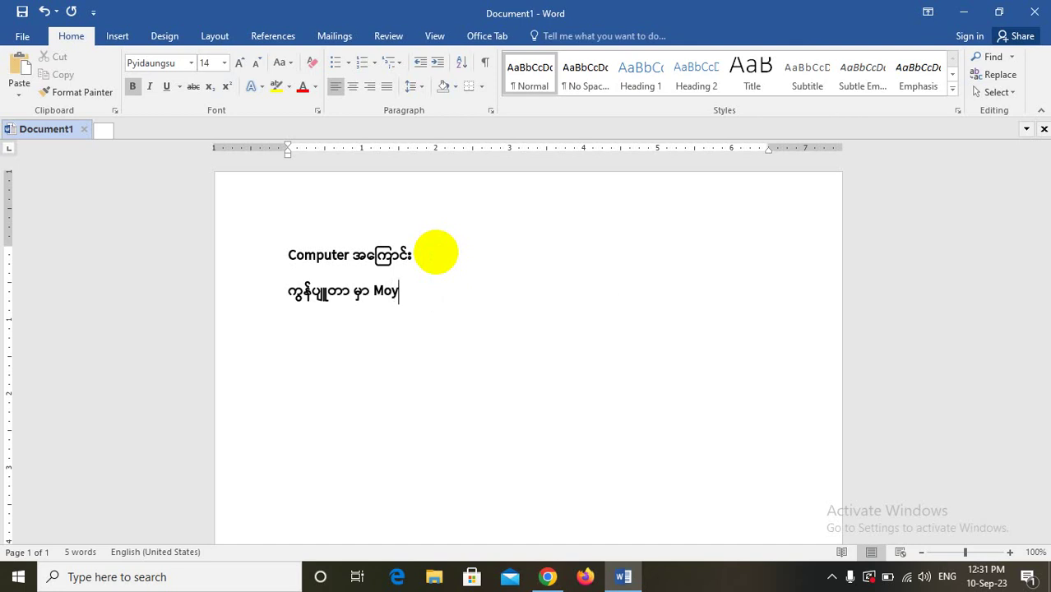
key(BackSpace)
text(u)
text(se)
text( /)
text( K)
text(ey)
text(boar)
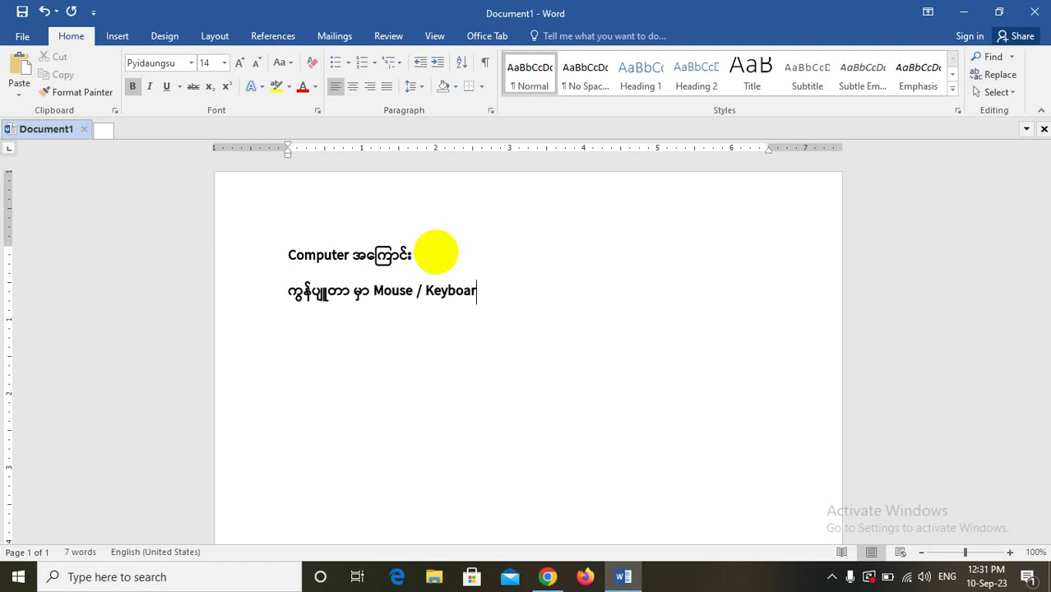
text(d / )
text(S)
text(yst)
text(em)
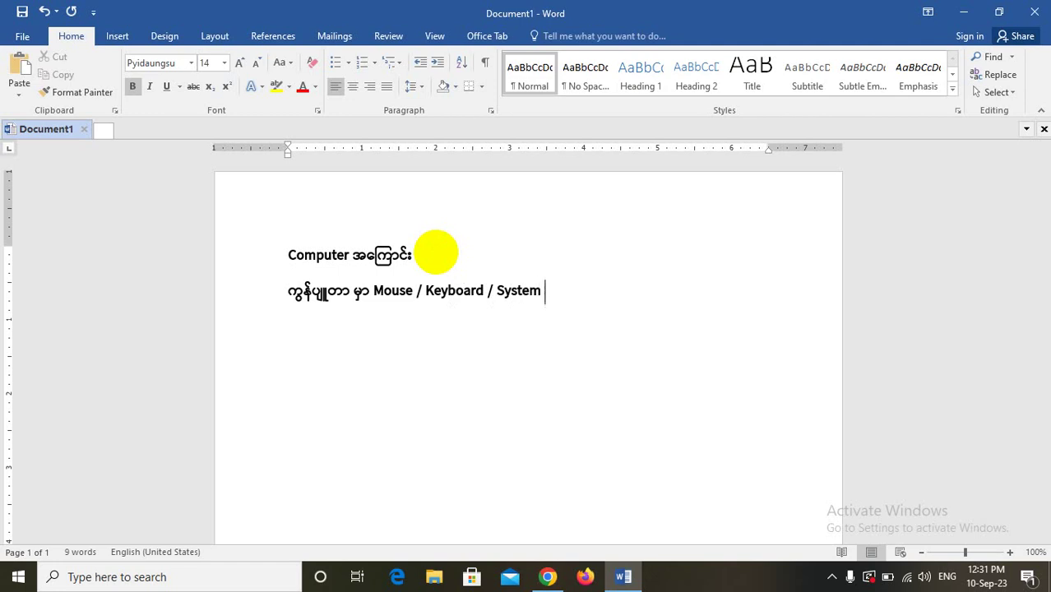
text( Un)
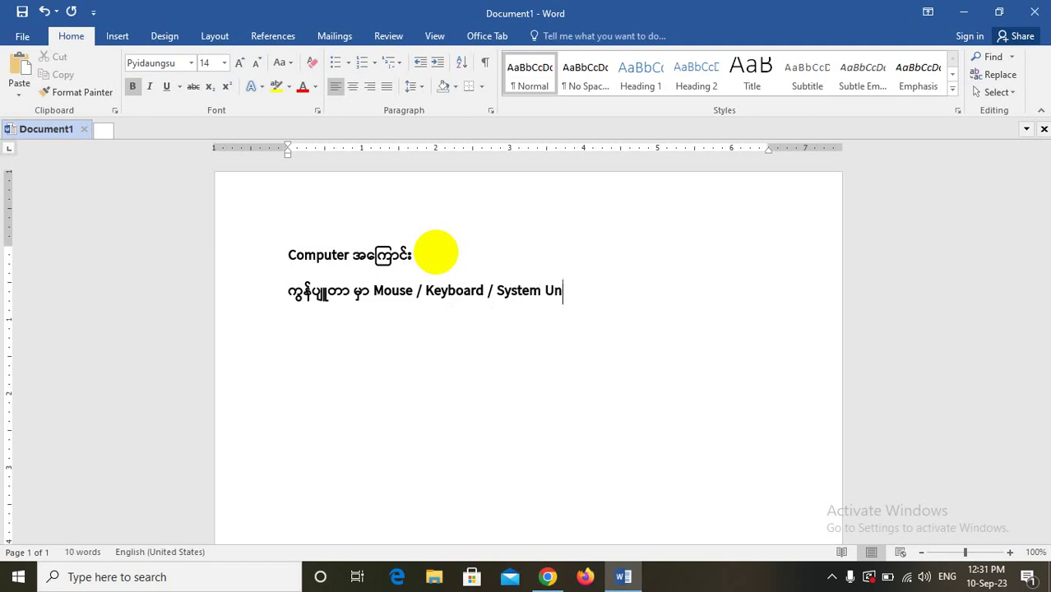
text(it)
text( /)
Finish the second line with the word 'Monter'.
text(Mo)
text(nter)
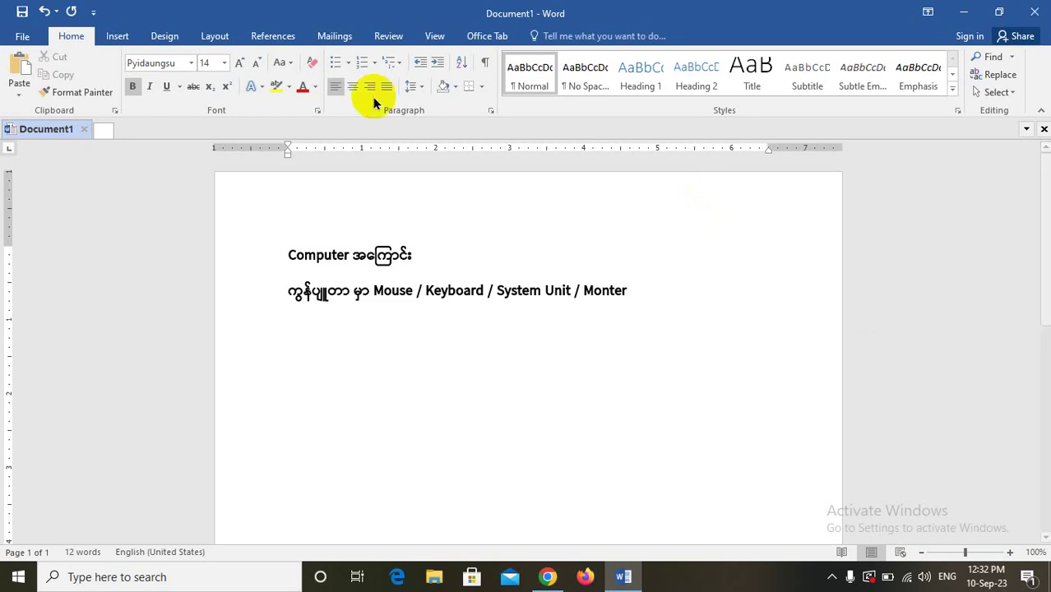
Insert an endnote reference right after 'Monter'.
click(268, 41)
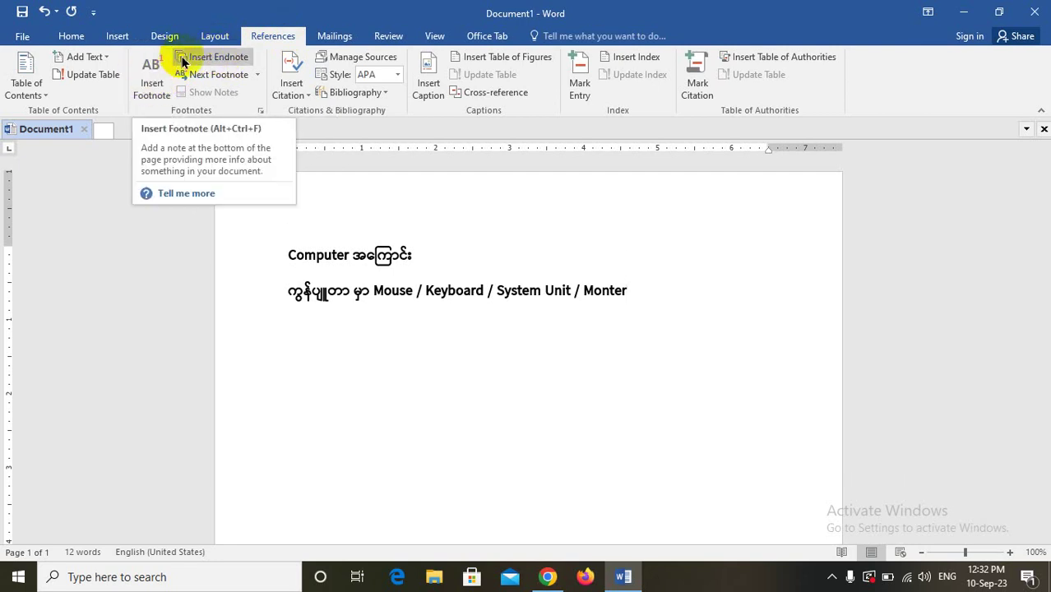
click(225, 57)
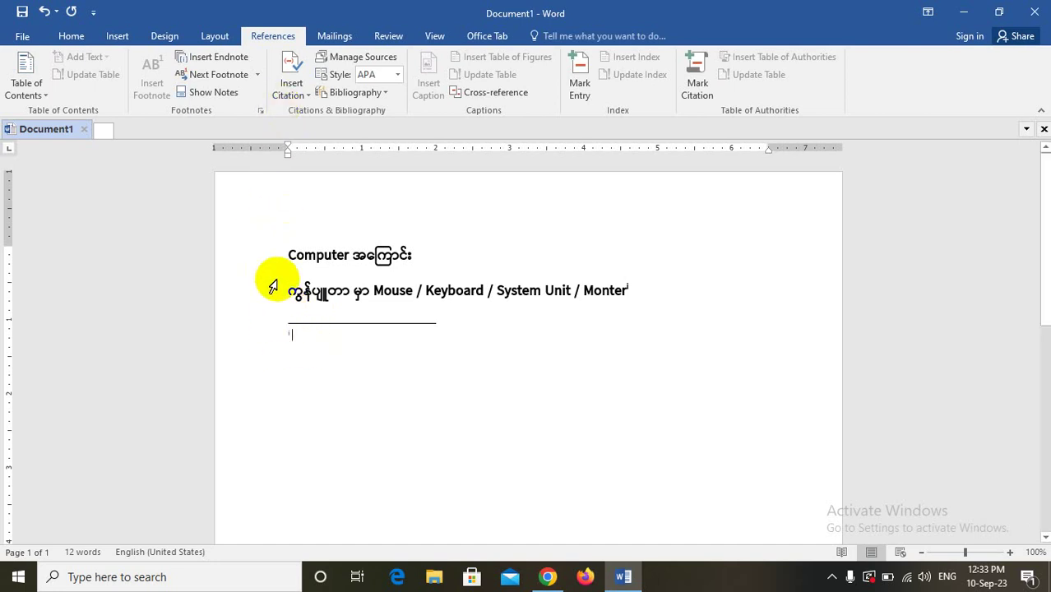
Insert an endnote at the end of the document with 1, 2, 3 numbering.
click(260, 110)
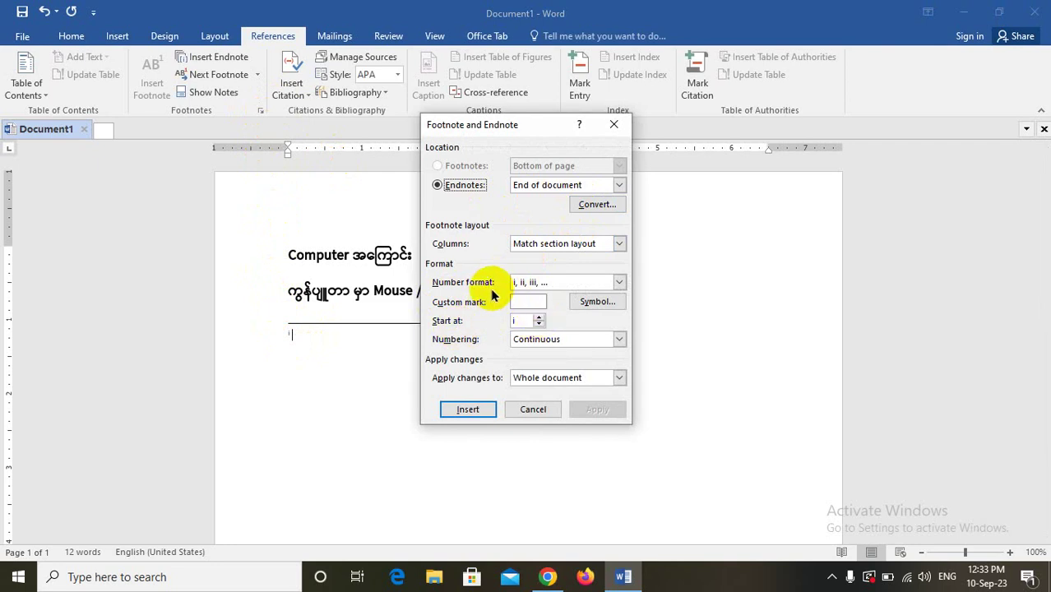
click(619, 283)
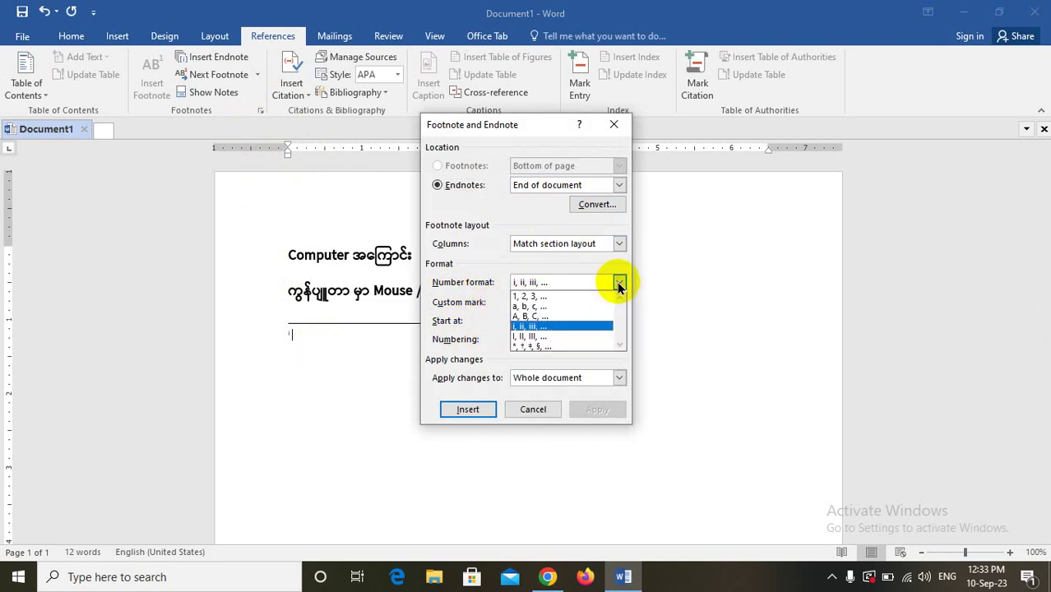
click(549, 297)
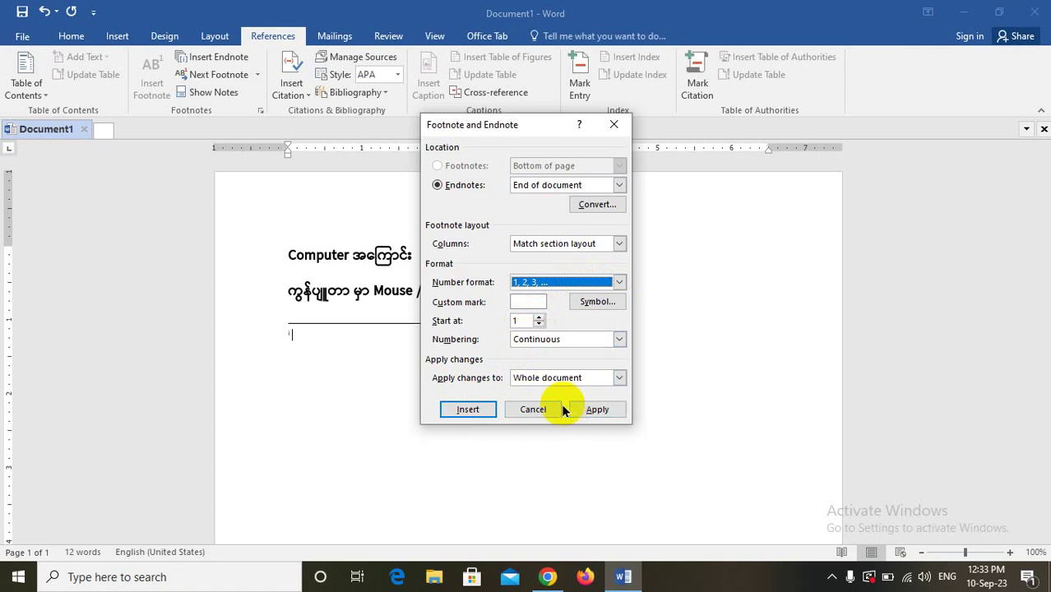
click(595, 410)
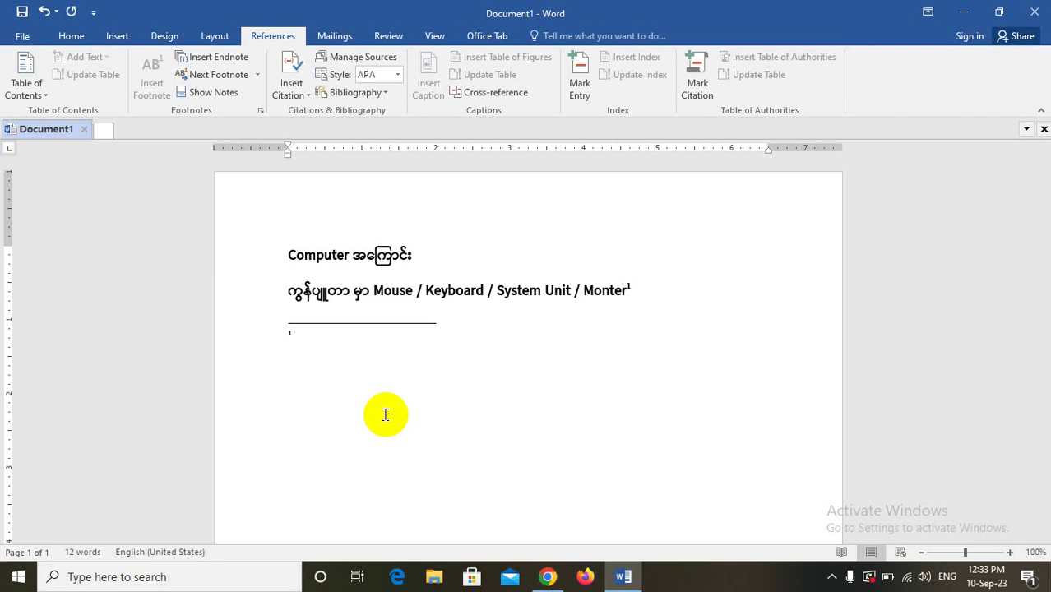
Type 'အချက် (၄) ရှိ' as the endnote text with the Pyidaungsu MM keyboard.
text(ဒ)
key(BackSpace)
key(ctrl+shift+m)
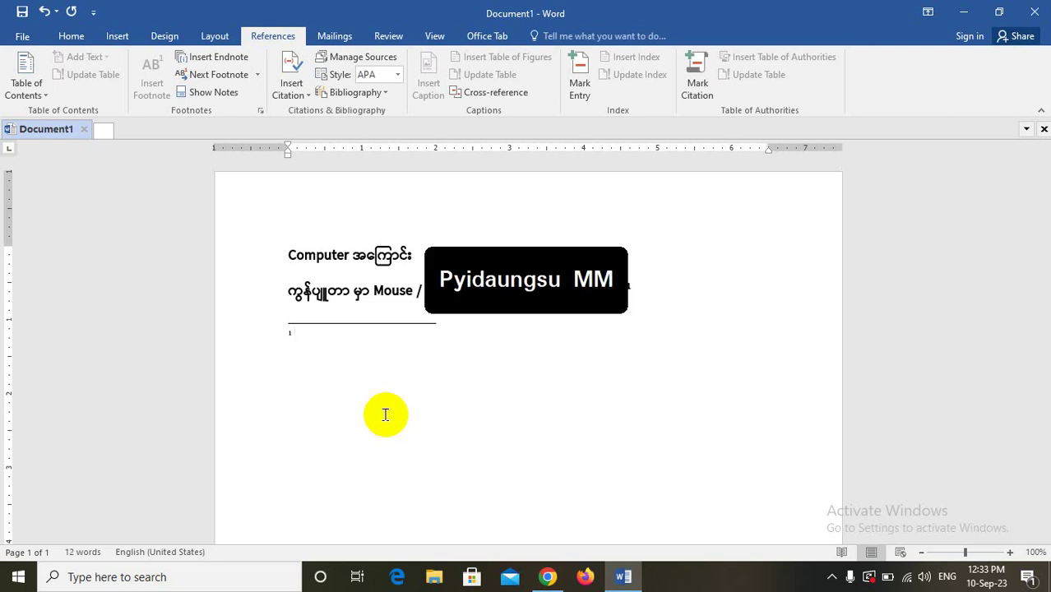
text(အချ)
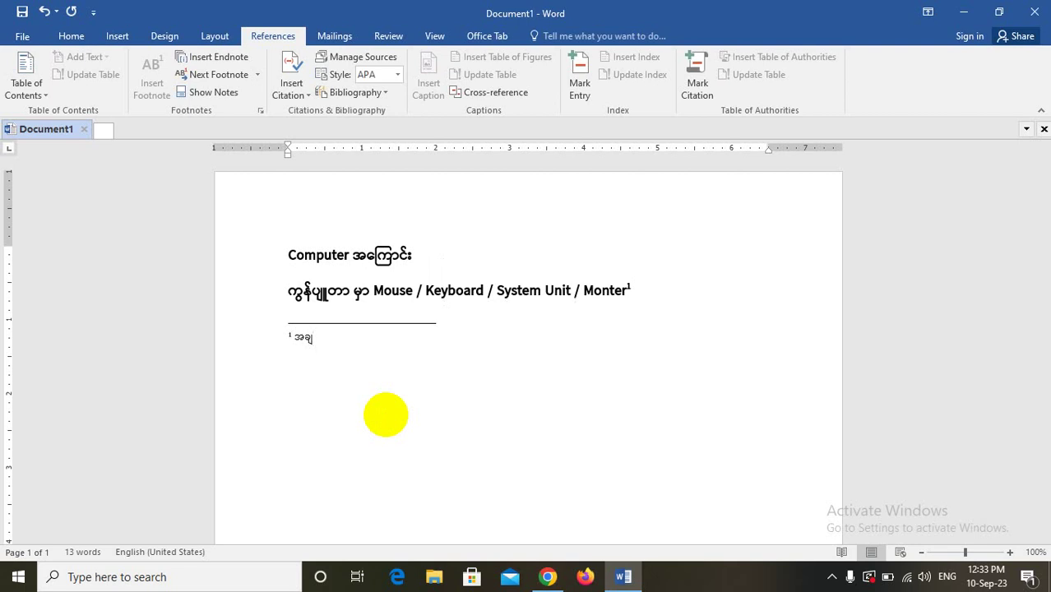
text(က်)
text((၄)
text())
text( ရှိ)
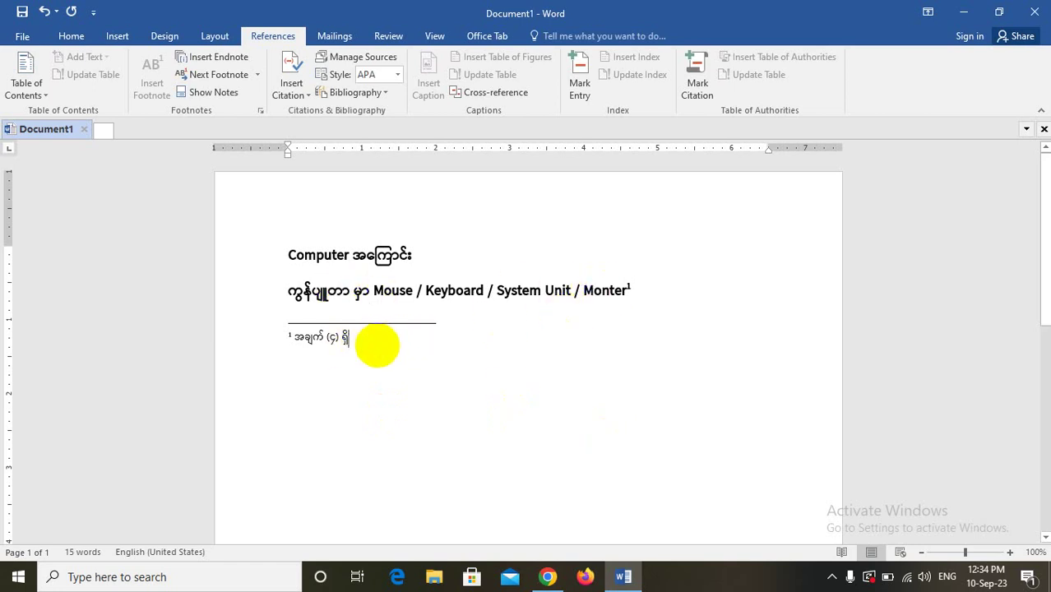
Add a second endnote line 'မှတ်စု' followed by a new line.
key(Return)
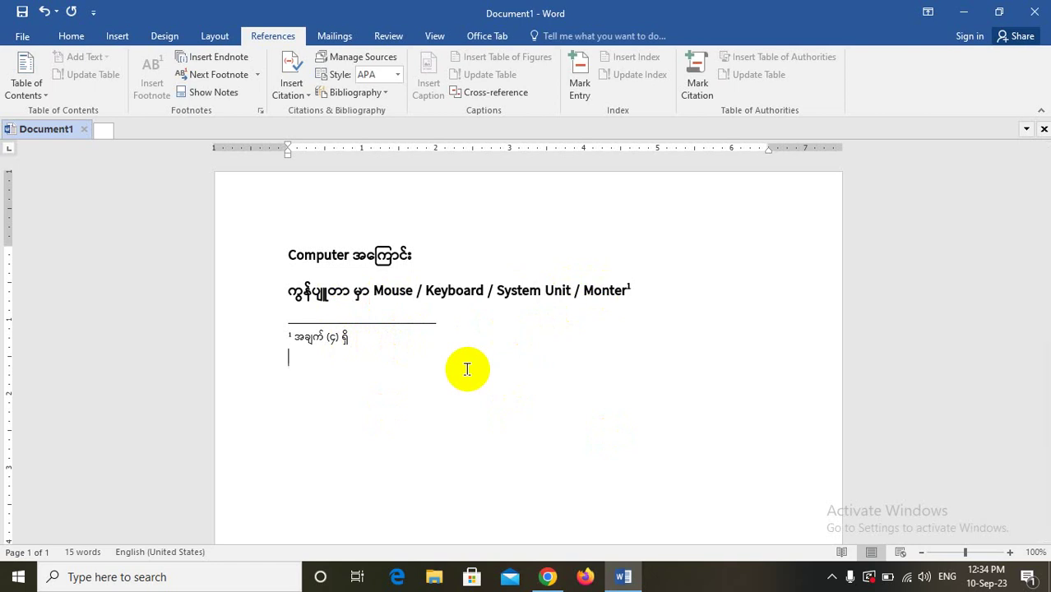
text(မှ)
text(တ်စု)
key(Return)
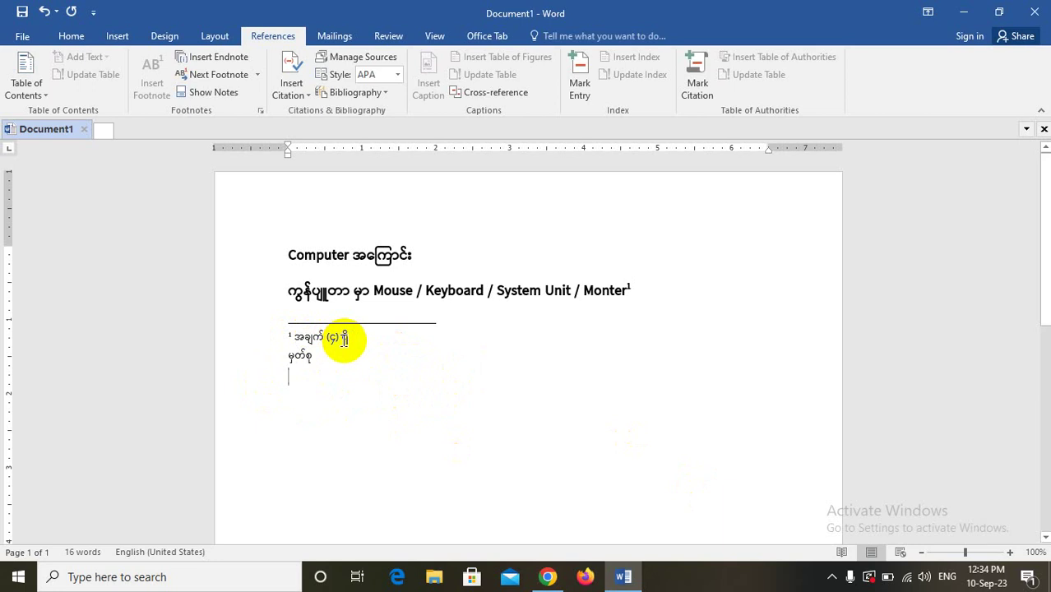
Delete the extra 'မှတ်စု' line from endnote 1.
double_click(393, 288)
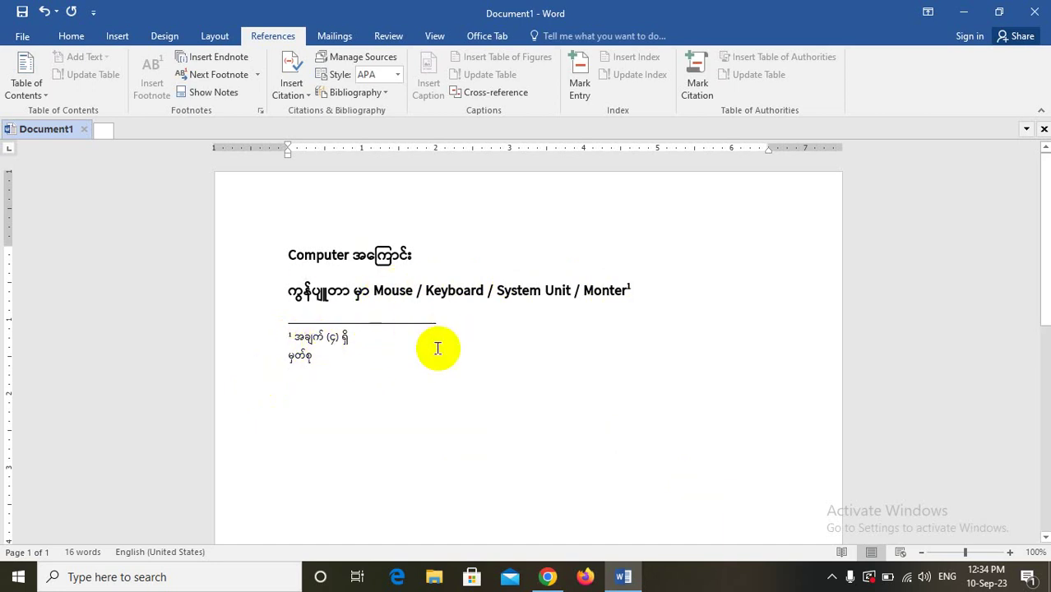
click(338, 355)
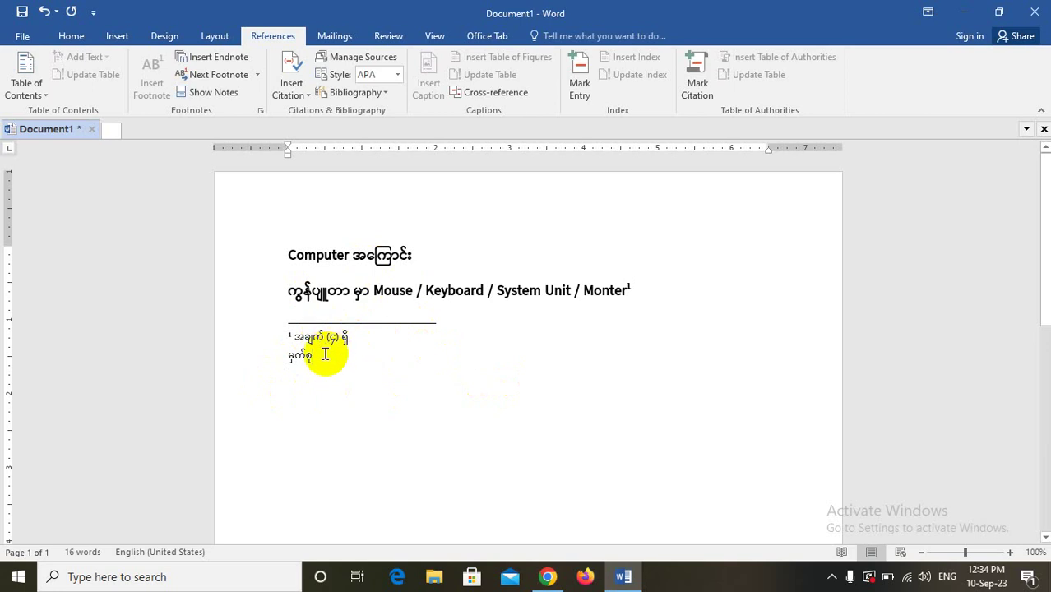
key(BackSpace)
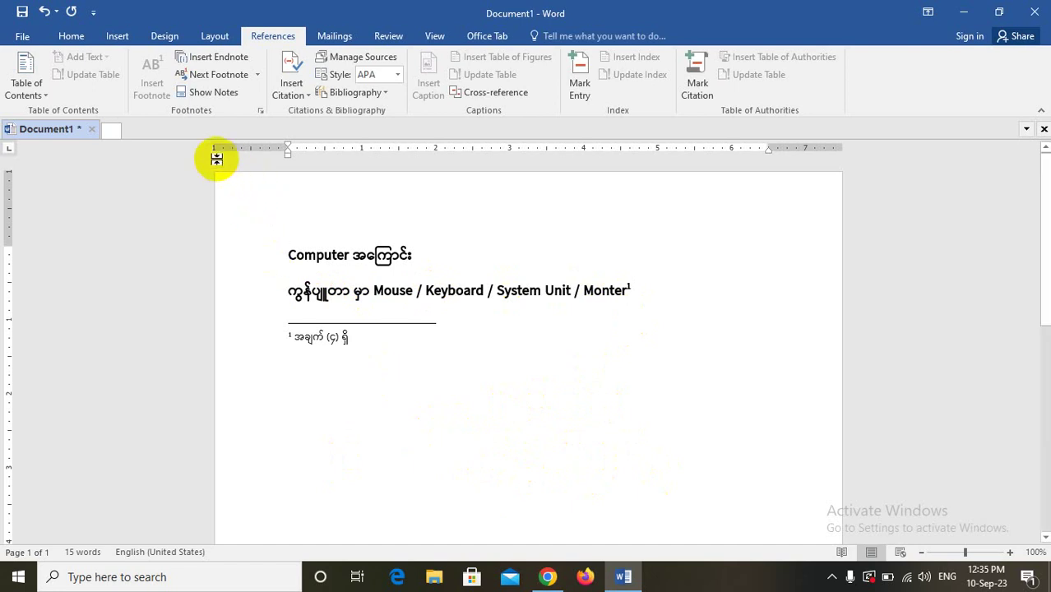
Insert footnote 1 at the bottom of the page after the 'Monter' reference.
click(230, 80)
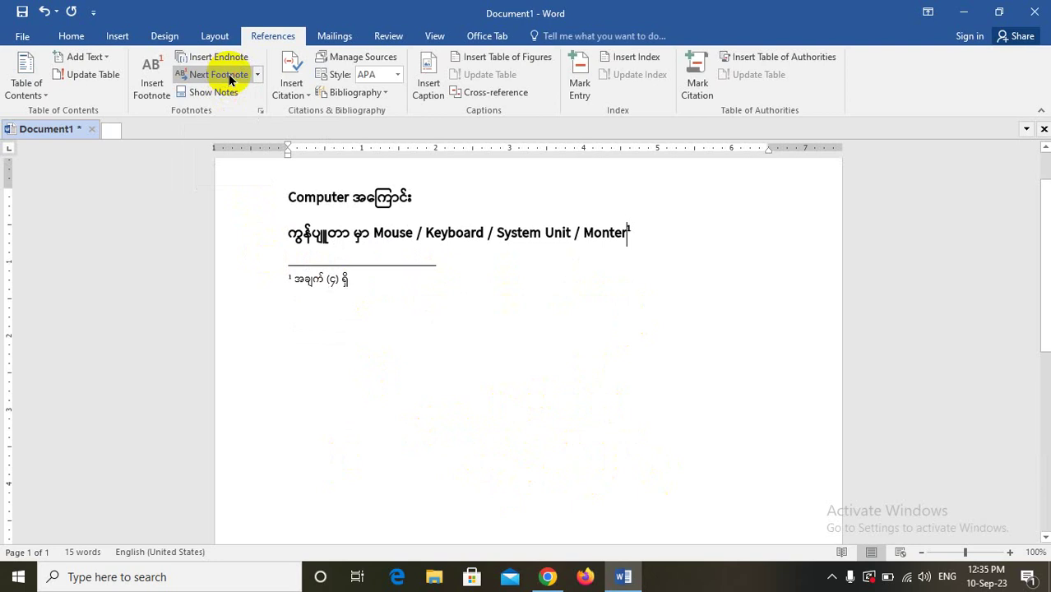
mouse_move(1045, 285)
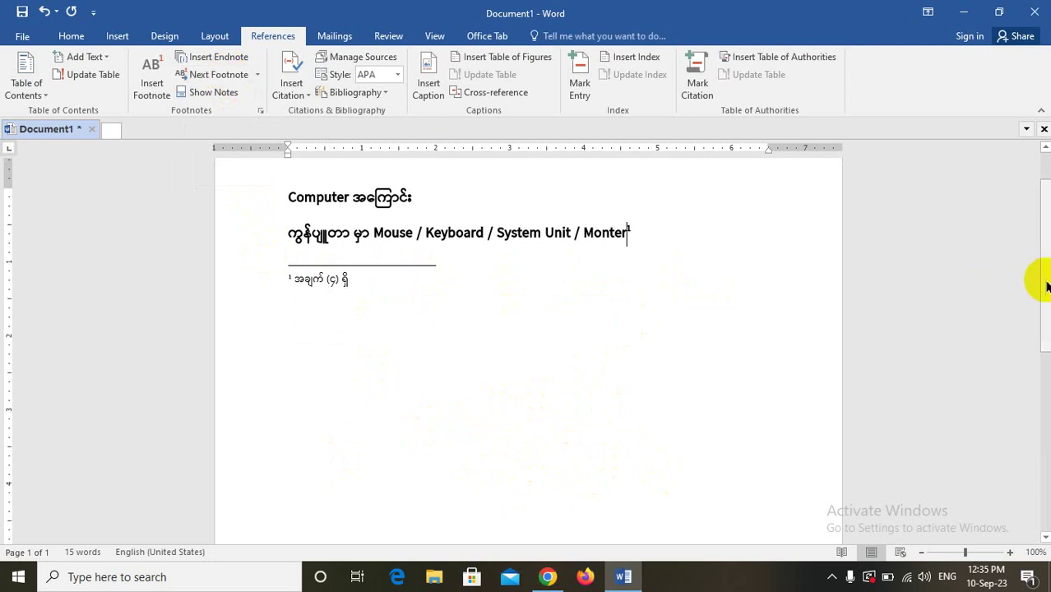
mouse_move(1046, 286)
mouse_down()
mouse_move(1041, 448)
mouse_move(1021, 290)
mouse_up()
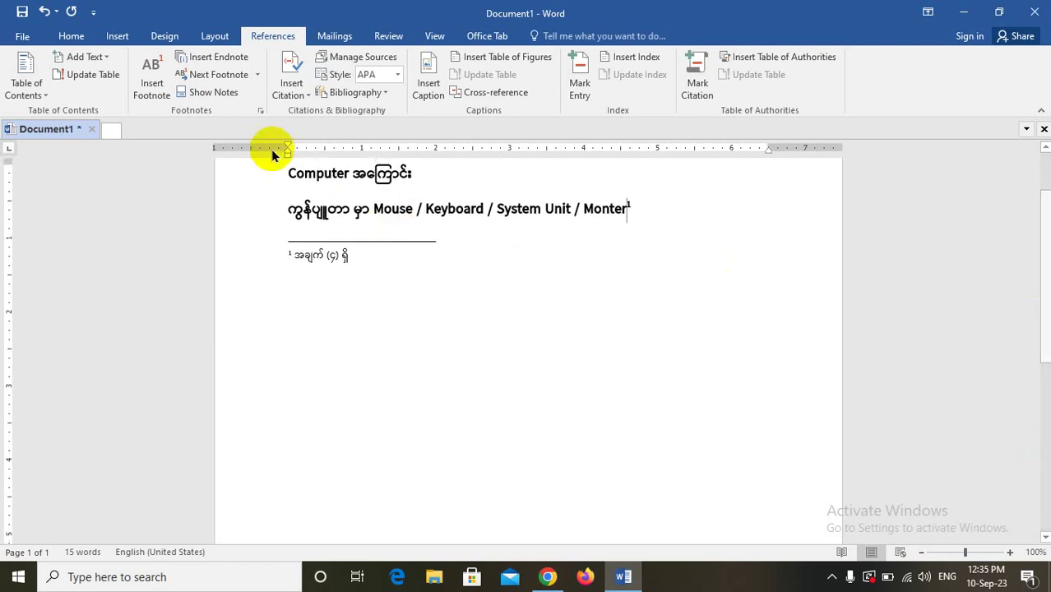
click(257, 75)
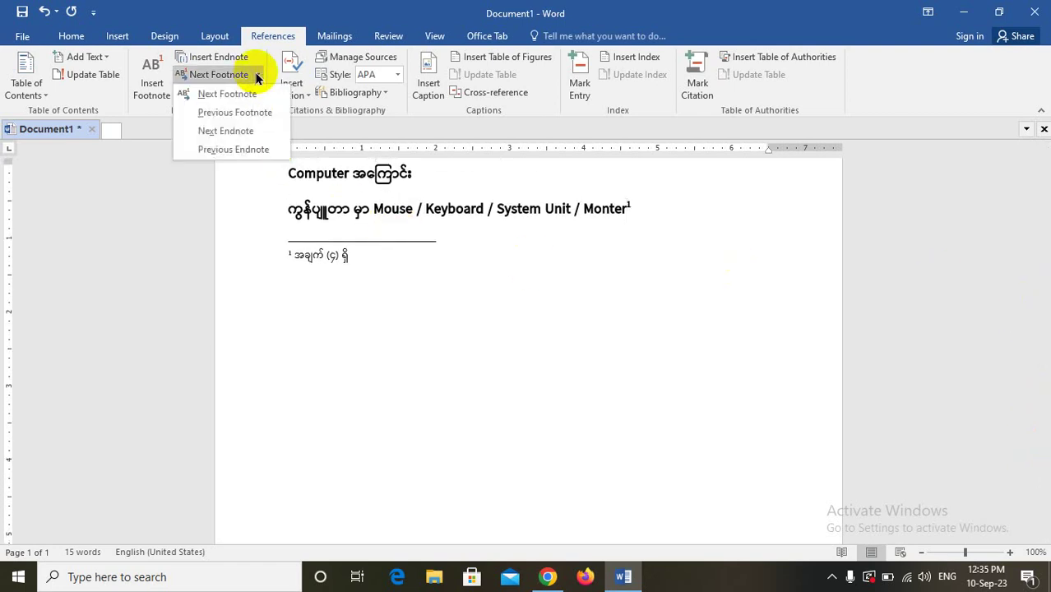
click(152, 86)
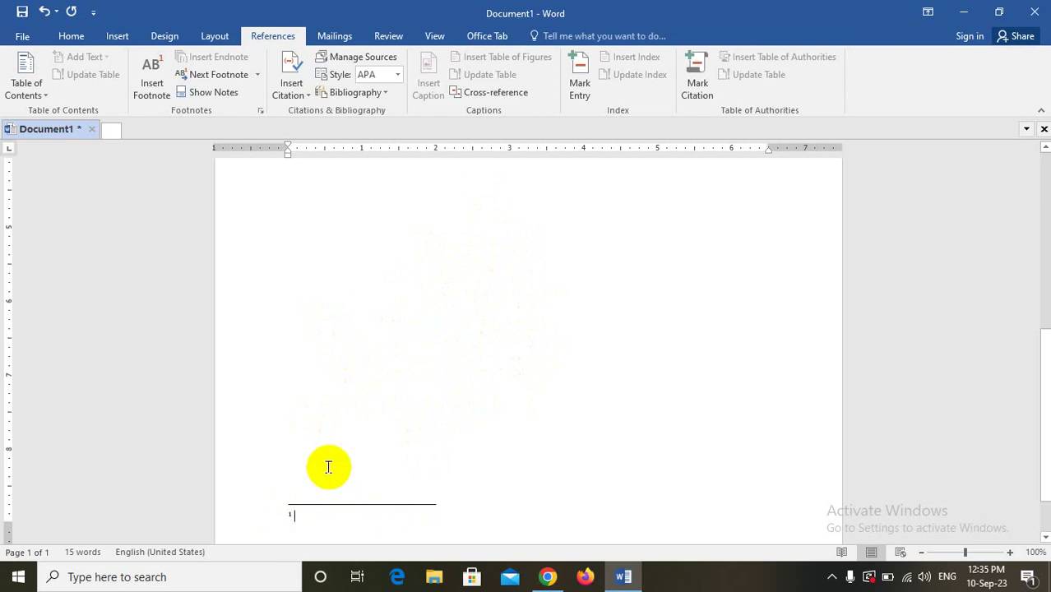
Change the footnote number format to A, B, C and apply it.
click(260, 110)
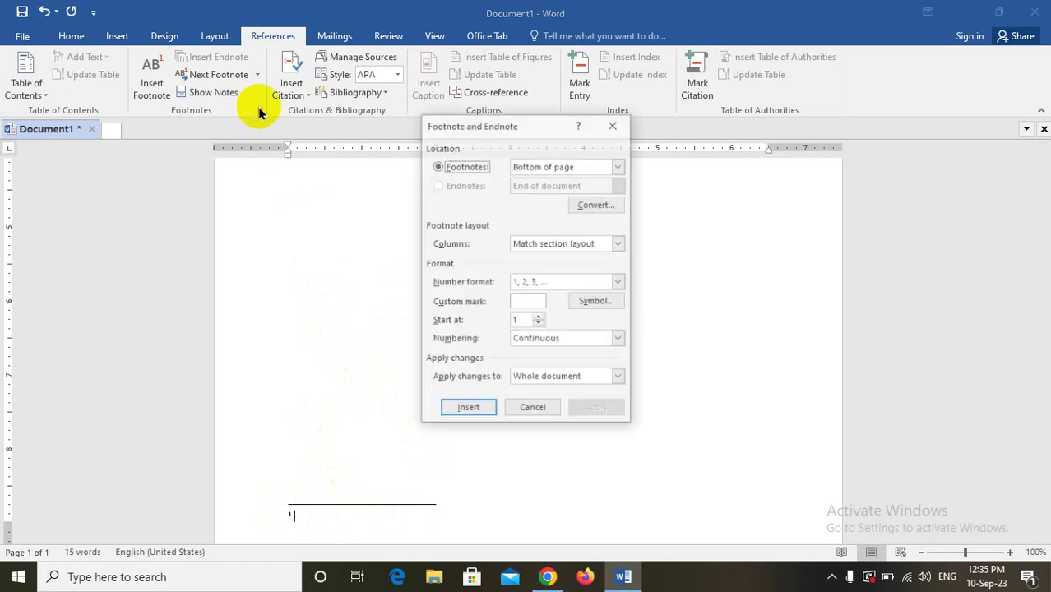
click(619, 282)
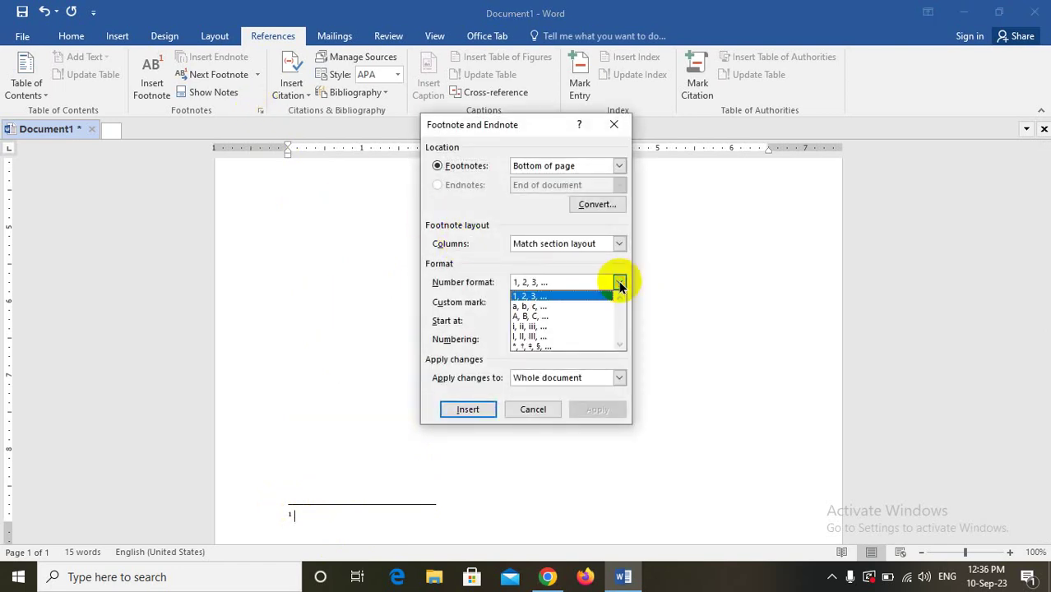
click(543, 317)
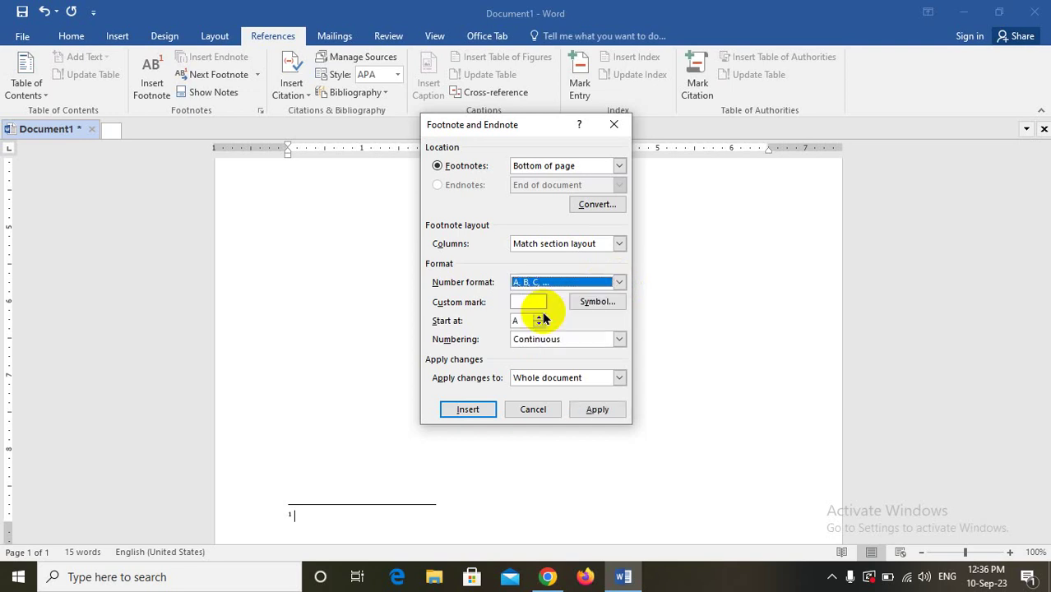
click(594, 409)
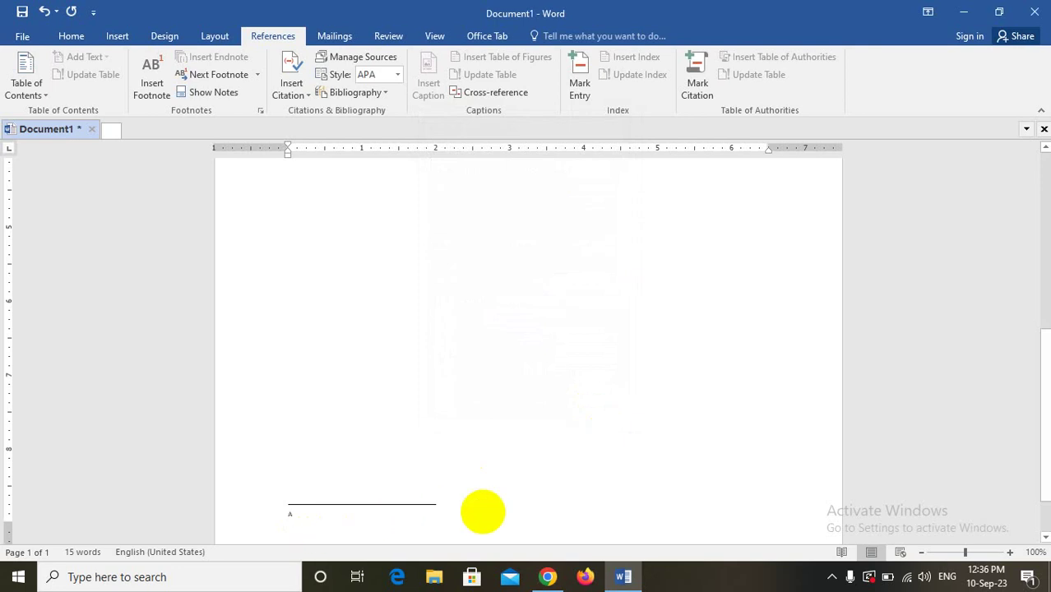
Type the Myanmar footnote sentence after mark A, switching to English input for 'Note'.
text(ss)
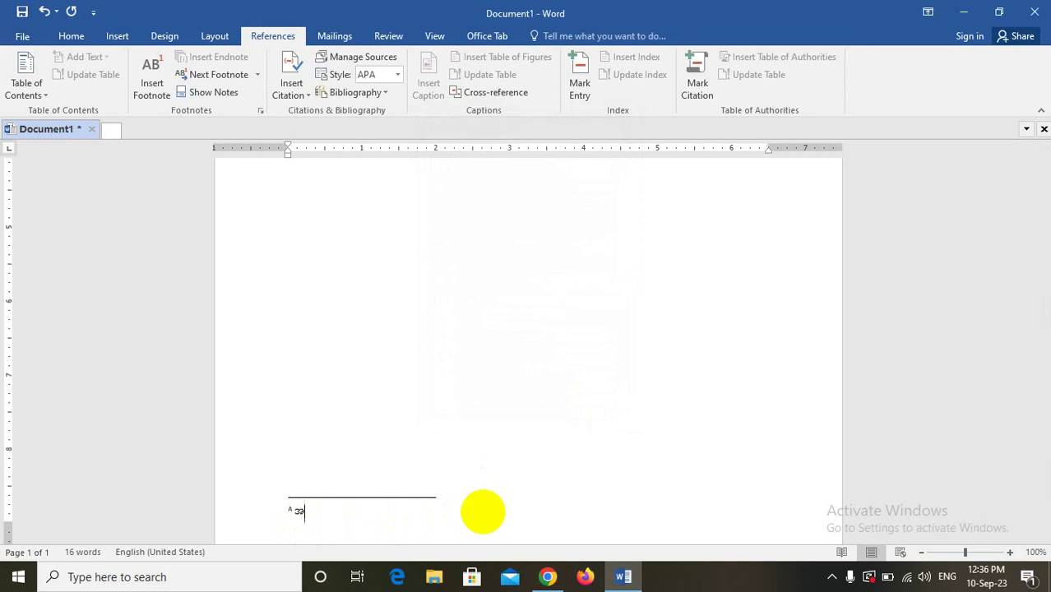
text(က်)
text(ပါအ)
text(ကြေ)
text(ြ)
text(င်းများ)
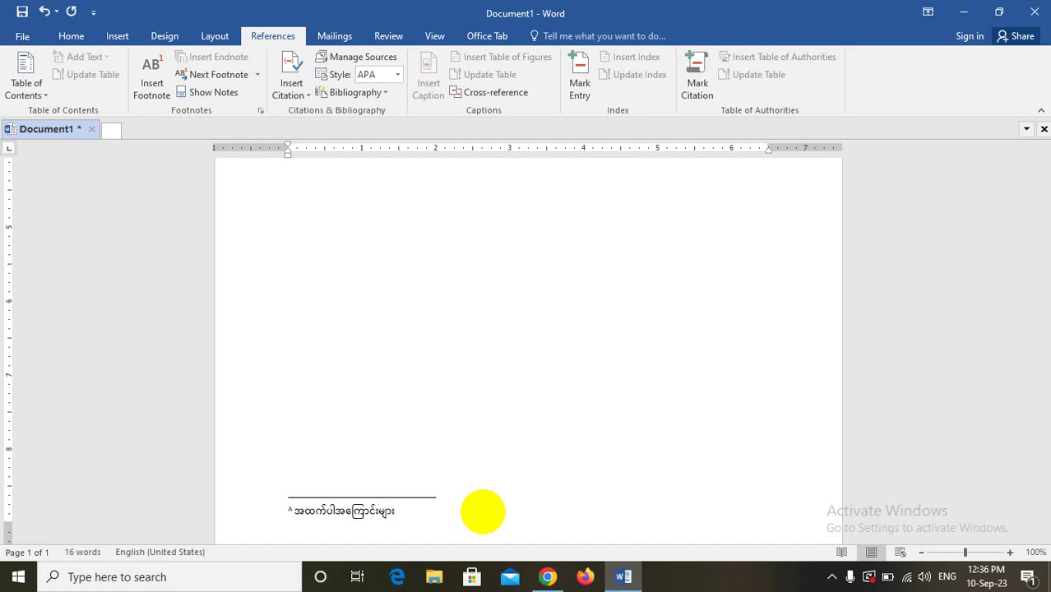
text(၏)
text(ှတ)
text( လေ)
key(BackSpace)
key(BackSpace)
key(BackSpace)
key(ctrl+space)
key(ctrl+space)
text(ေ)
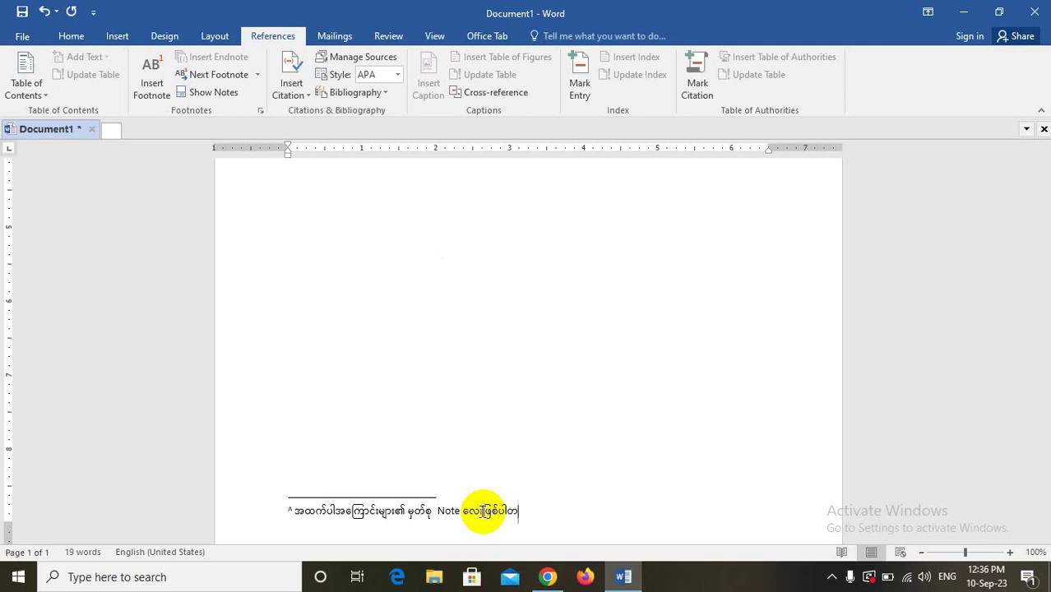
text(ယ်)
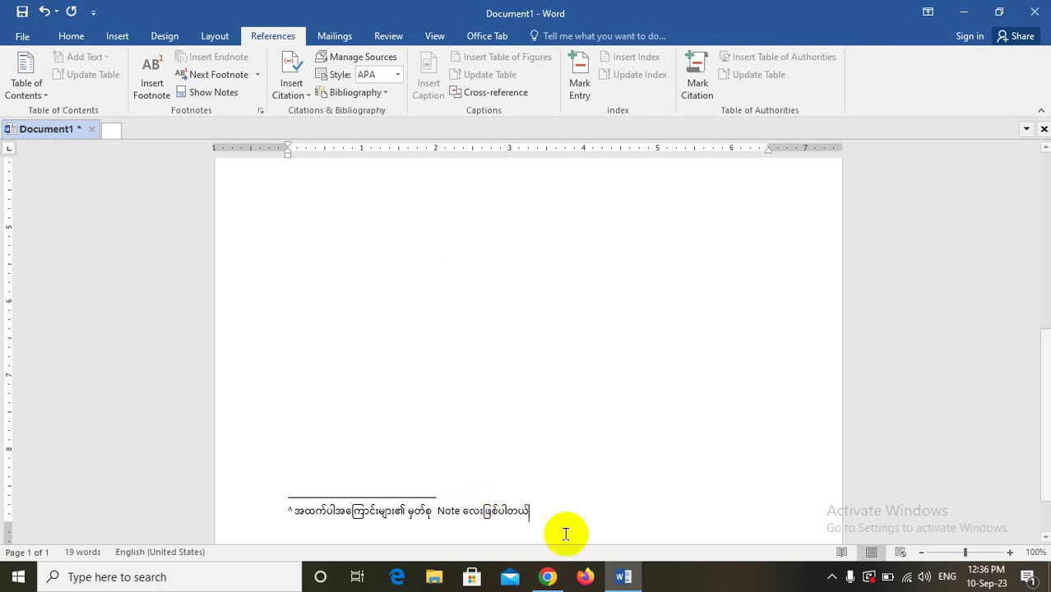